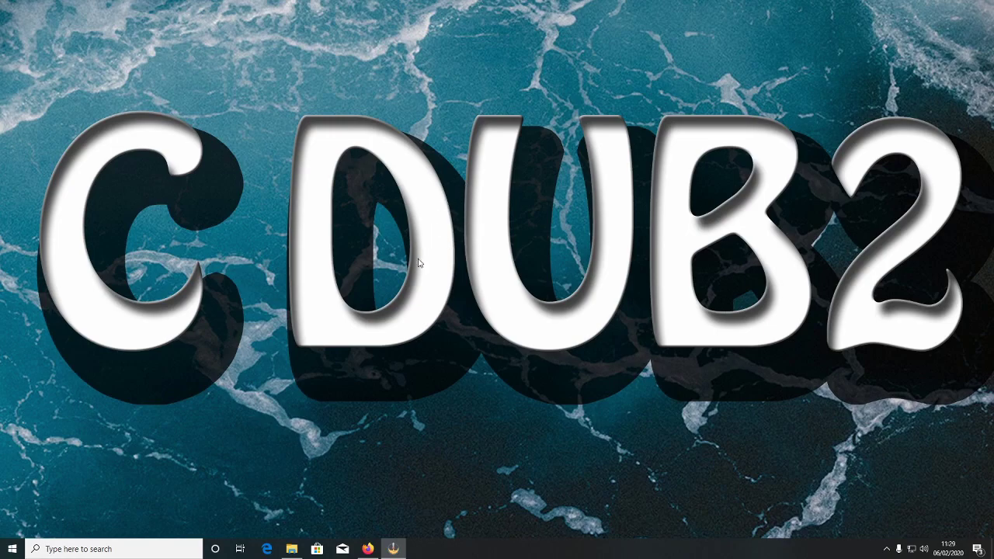
Bring Firefox forward and look over the Alesis LineLink cable product page
left_click(367, 548)
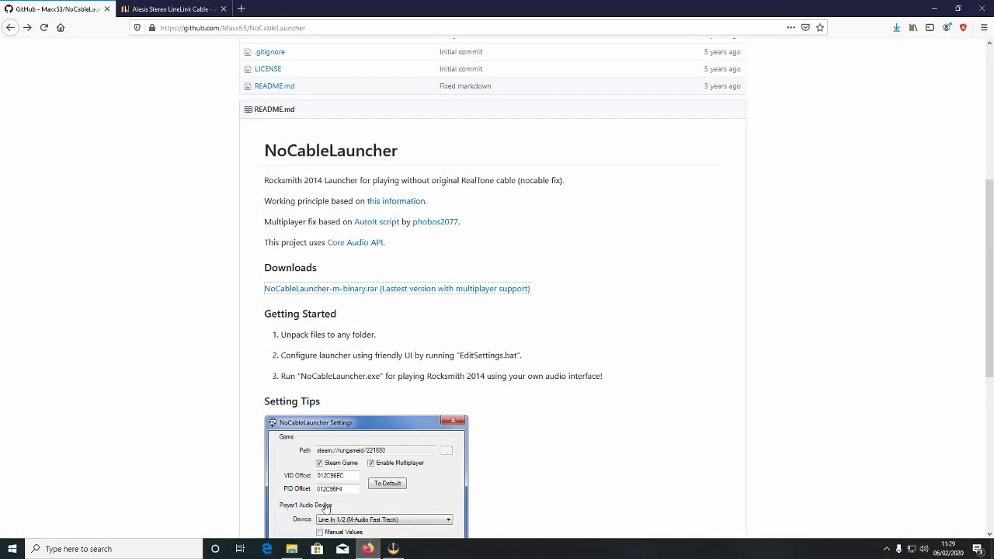
scroll(155, 194, "up", 1)
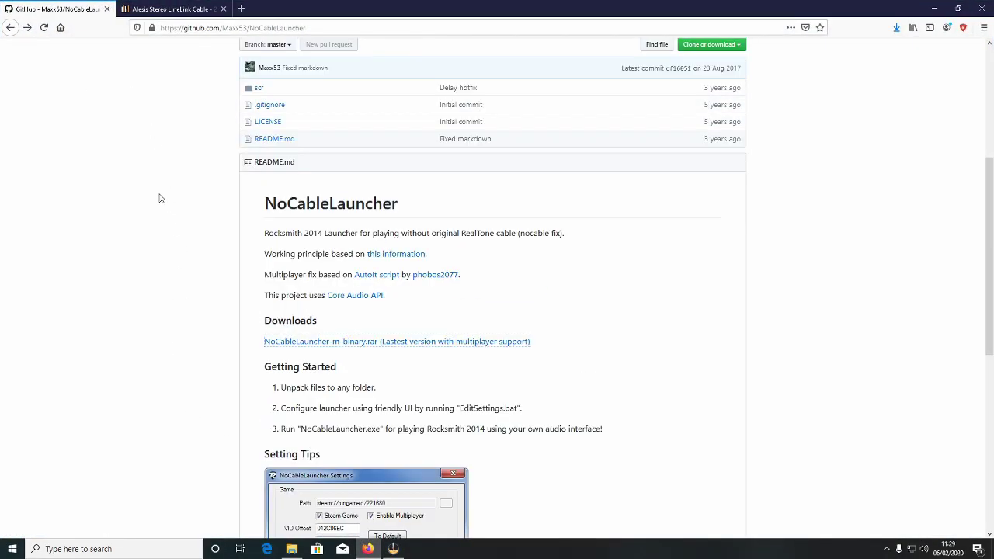
left_click(166, 11)
mouse_move(318, 268)
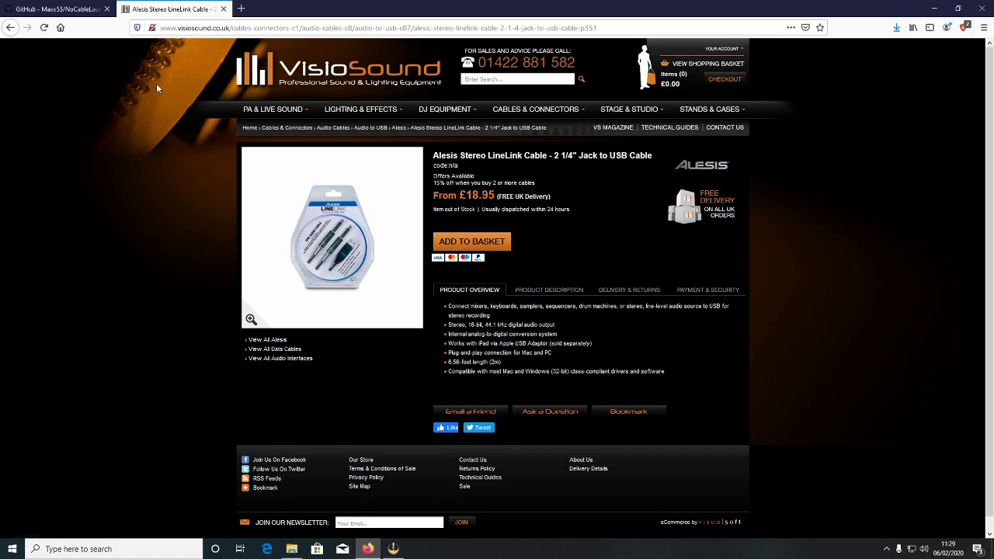
Back on the GitHub README, follow the NoCableLauncher-m-binary.rar download link in Downloads
left_click(52, 9)
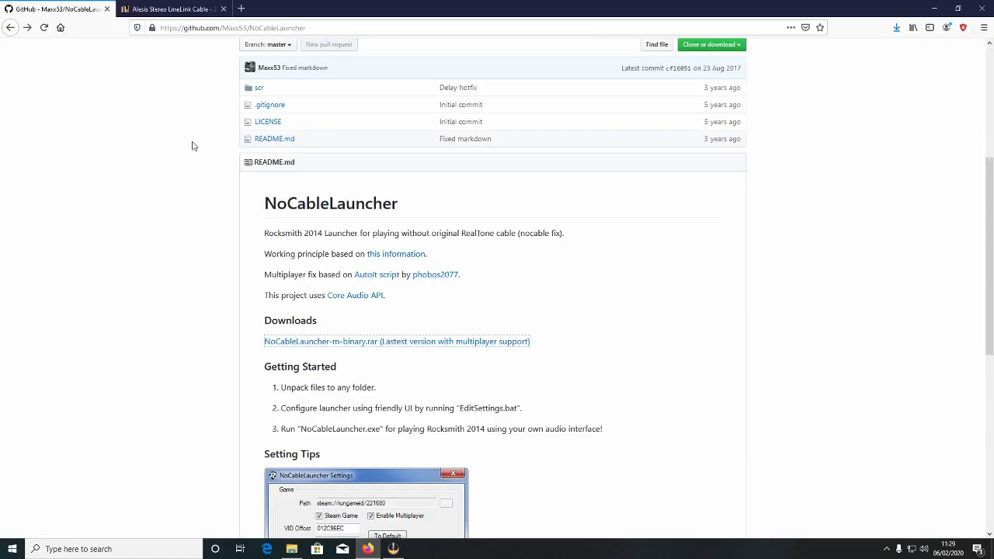
scroll(193, 146, "up", 4)
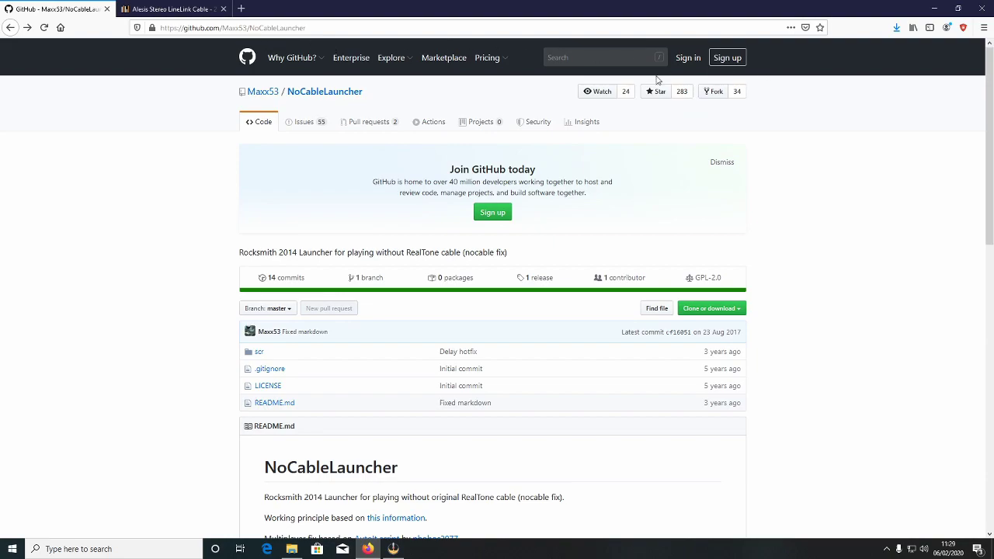
scroll(202, 281, "down", 3)
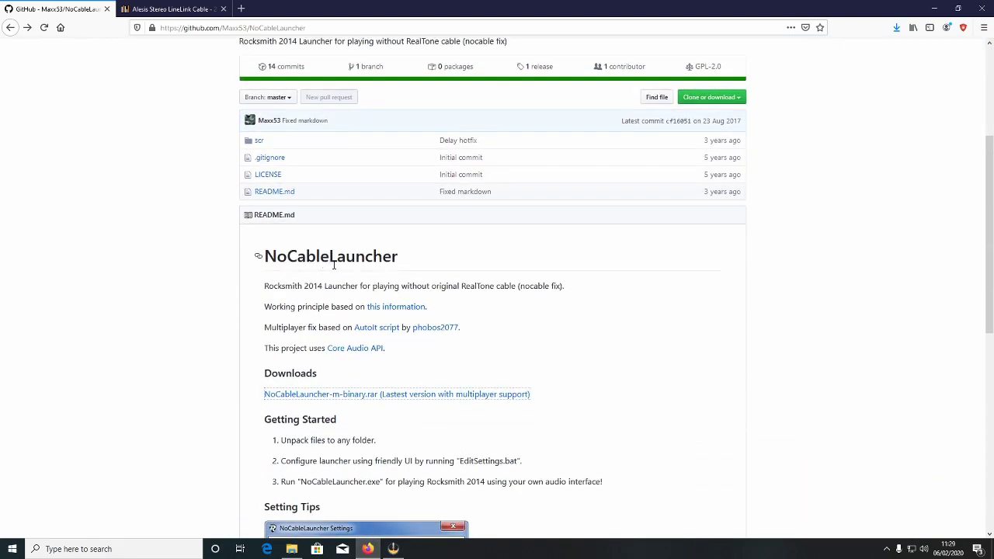
scroll(241, 307, "down", 2)
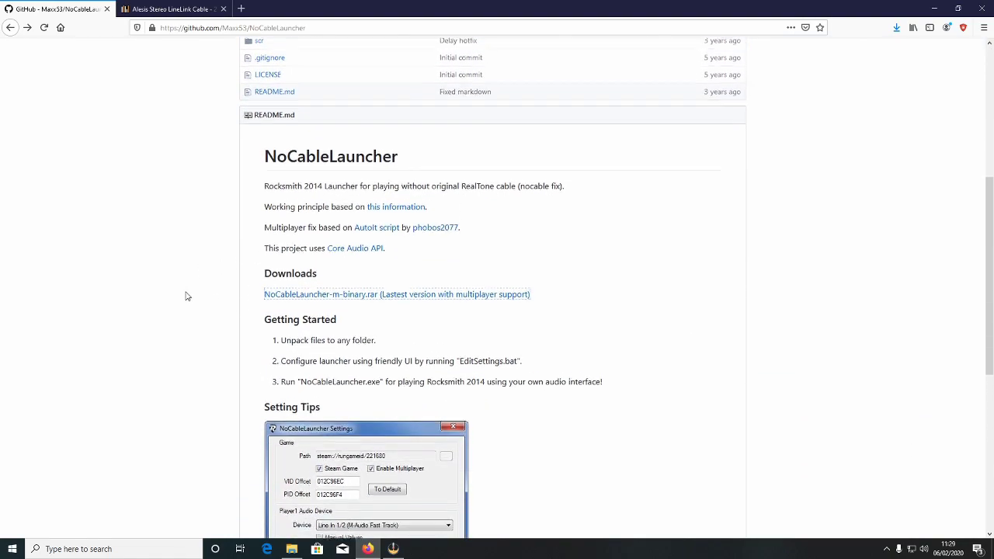
left_click(307, 291)
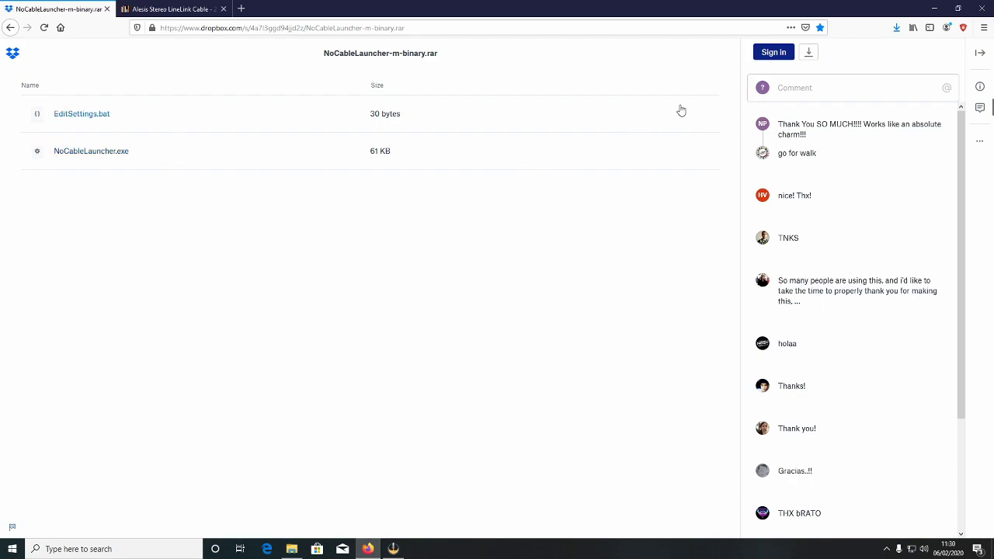
Direct-download NoCableLauncher-m-binary.rar from Dropbox, save it, and view it in the Downloads folder
left_click(809, 53)
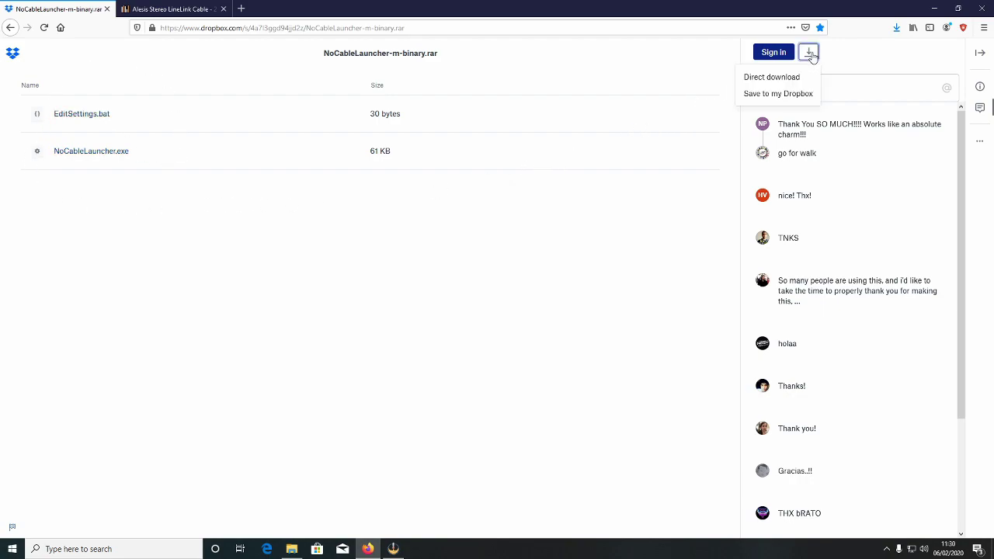
left_click(763, 77)
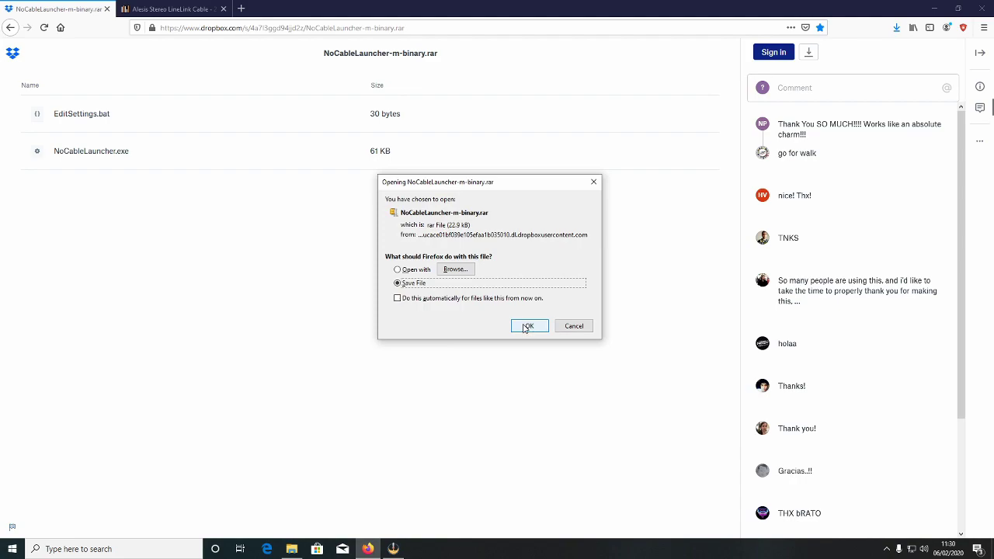
left_click(528, 326)
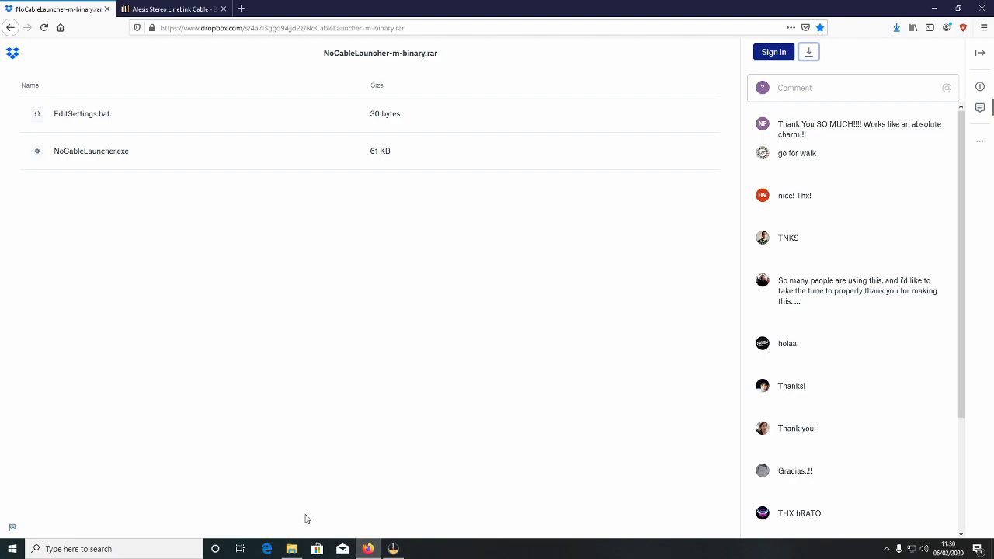
left_click(292, 549)
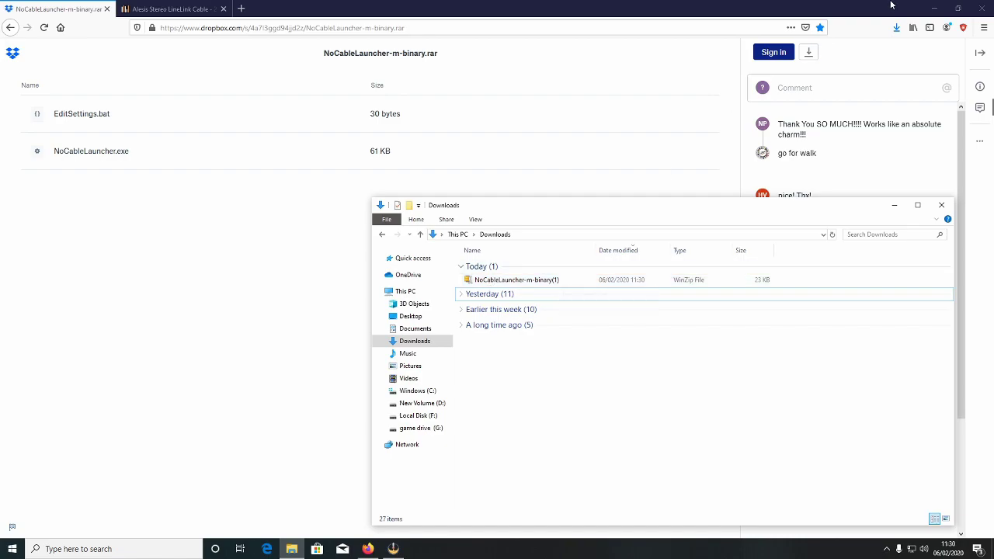
Move the NoCableLauncher-m-binary archive from Downloads onto the desktop, minimizing Firefox and Explorer
left_click(934, 8)
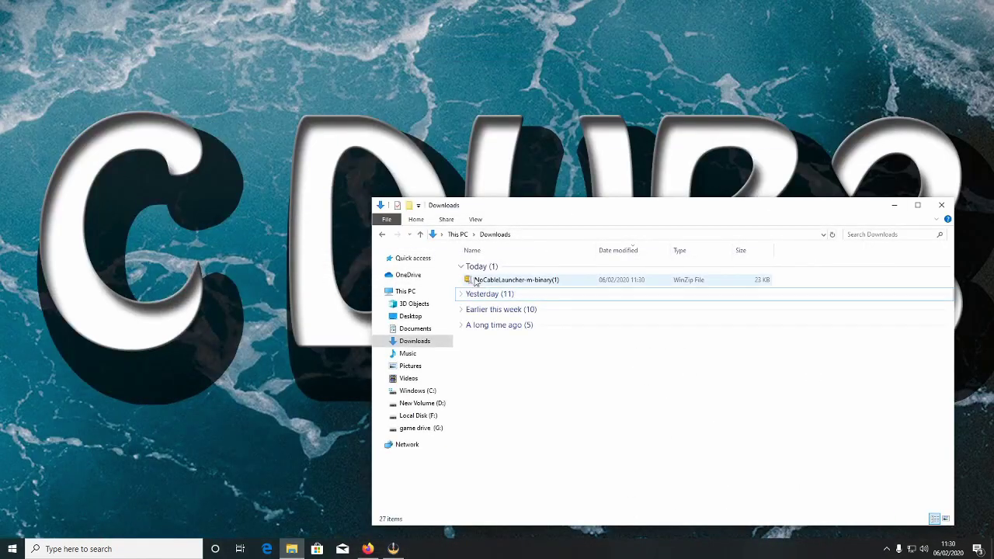
left_click_drag(490, 281, 86, 99)
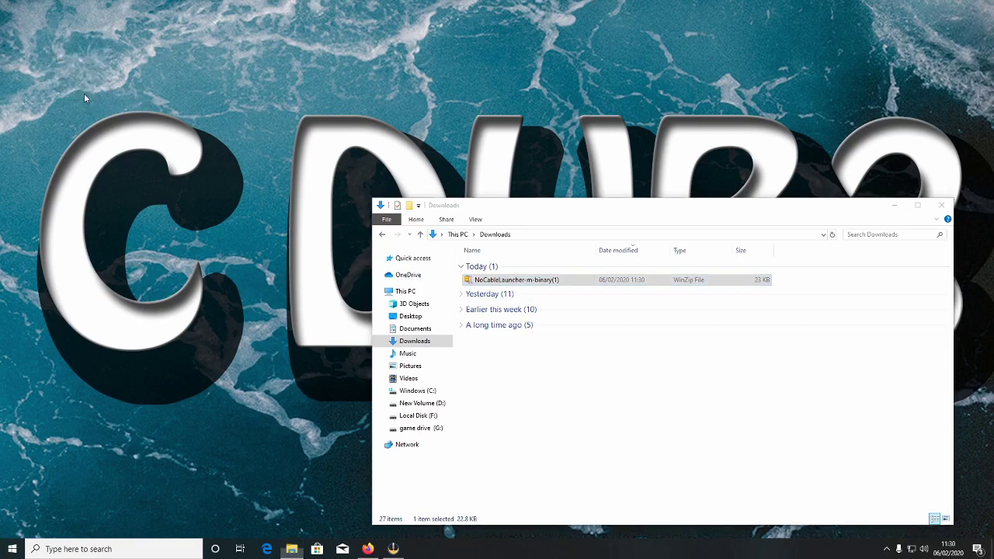
left_click(893, 205)
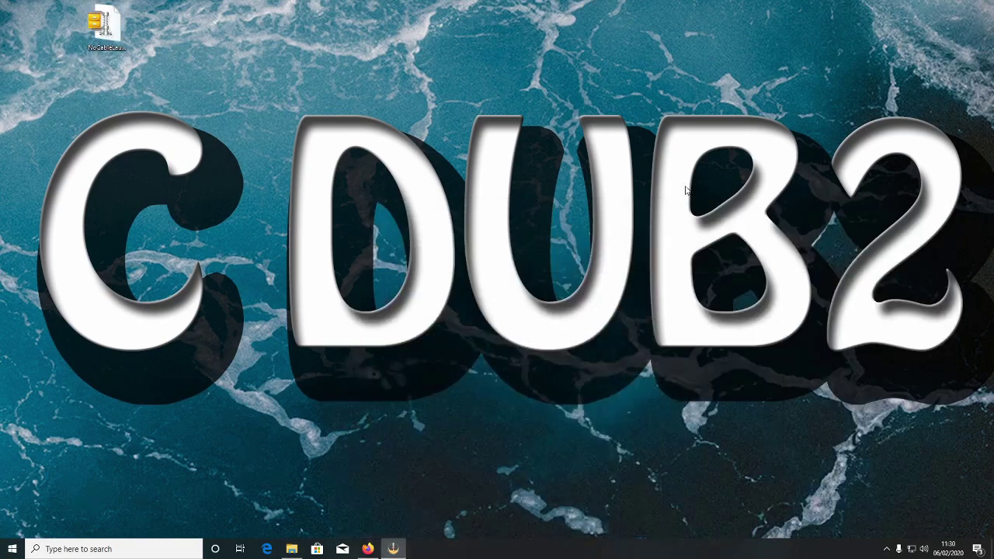
Extract NoCableLauncher.exe and EditSettings.bat to the desktop with WinZip, moving the rar aside
right_click(101, 35)
mouse_move(153, 112)
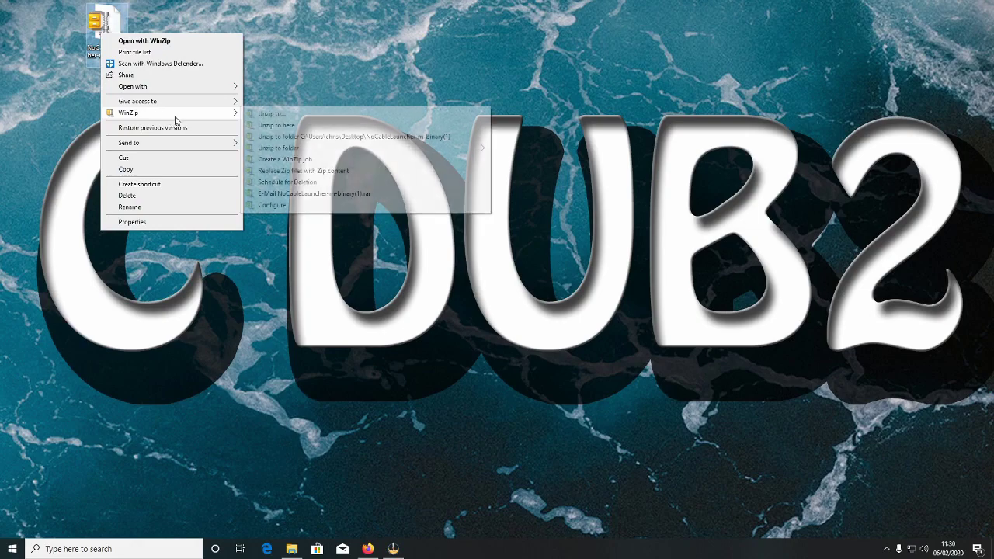
left_click(277, 126)
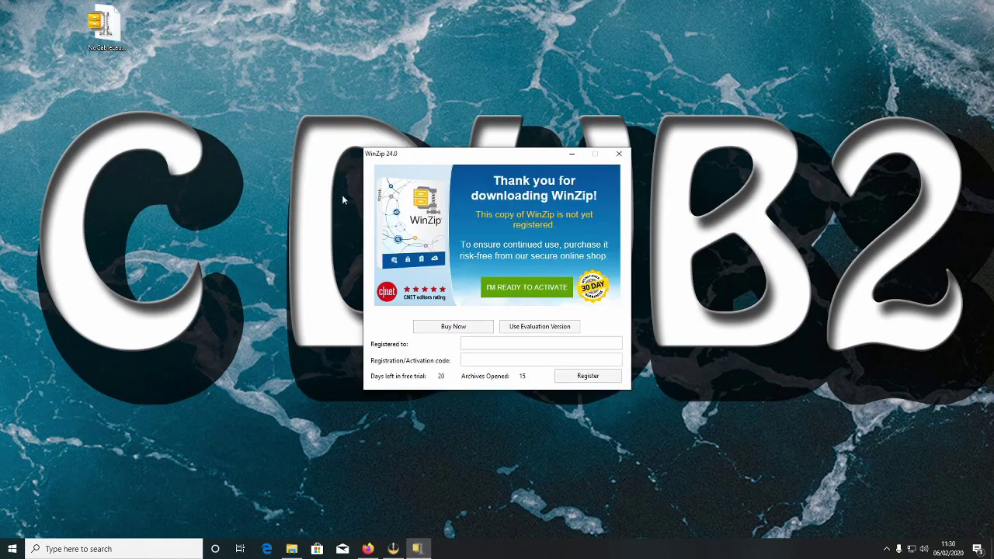
left_click(541, 327)
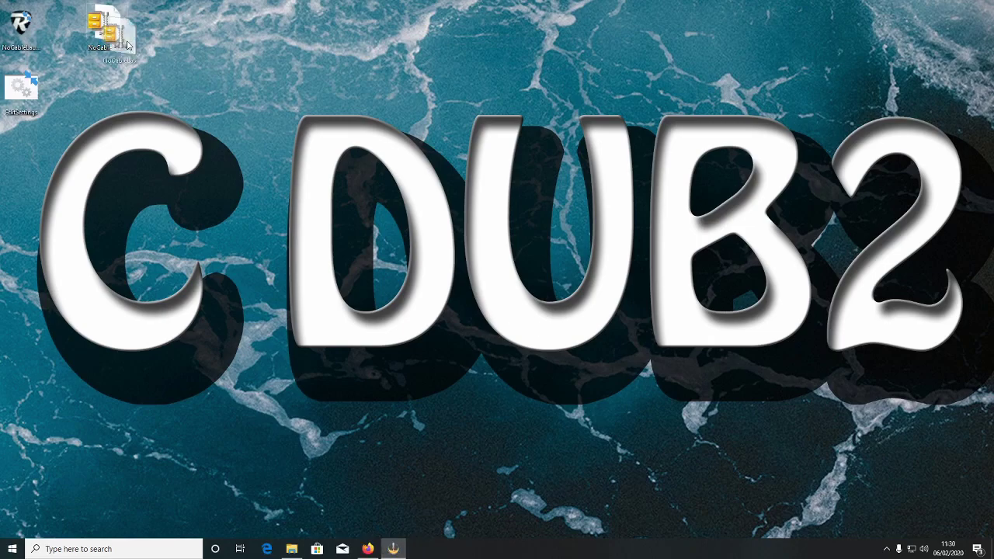
left_click_drag(104, 25, 791, 91)
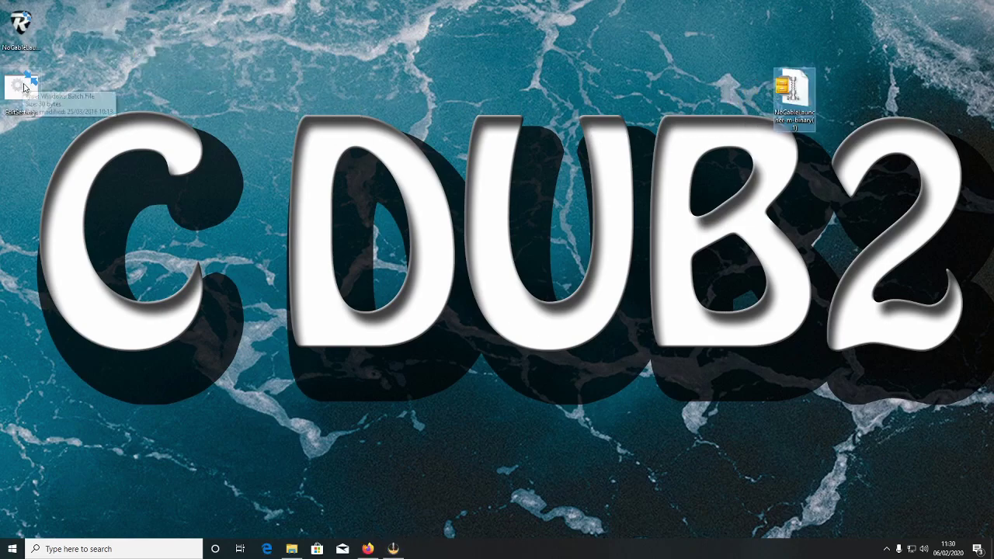
left_click_drag(20, 87, 63, 25)
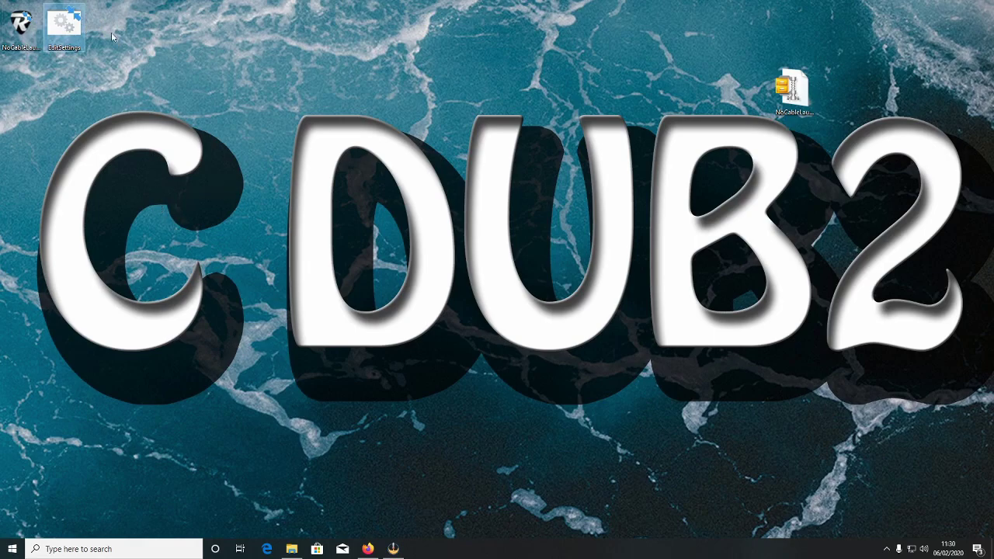
Run EditSettings and set Player1's device to Microphone (LineLink), giving VID and PID 1113
double_click(66, 31)
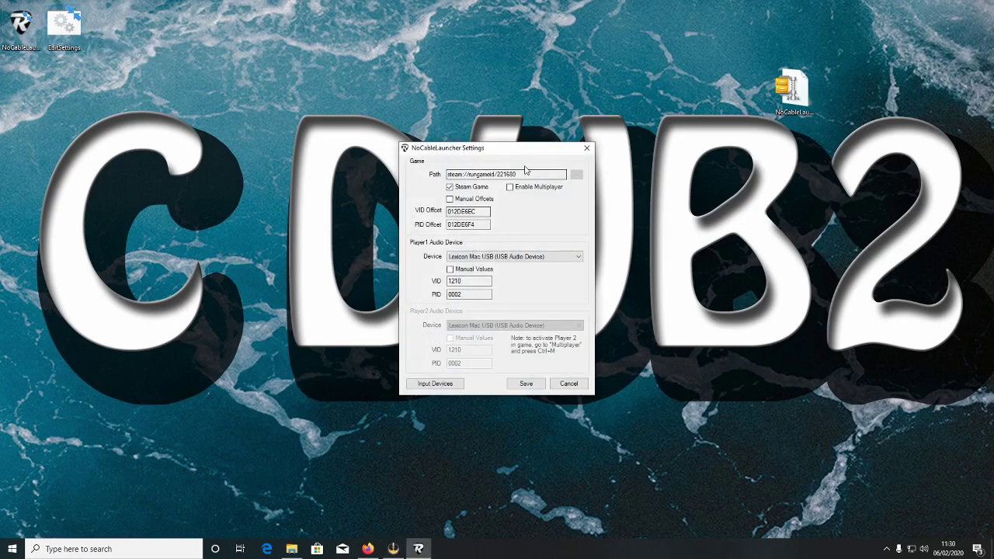
left_click_drag(451, 152, 289, 88)
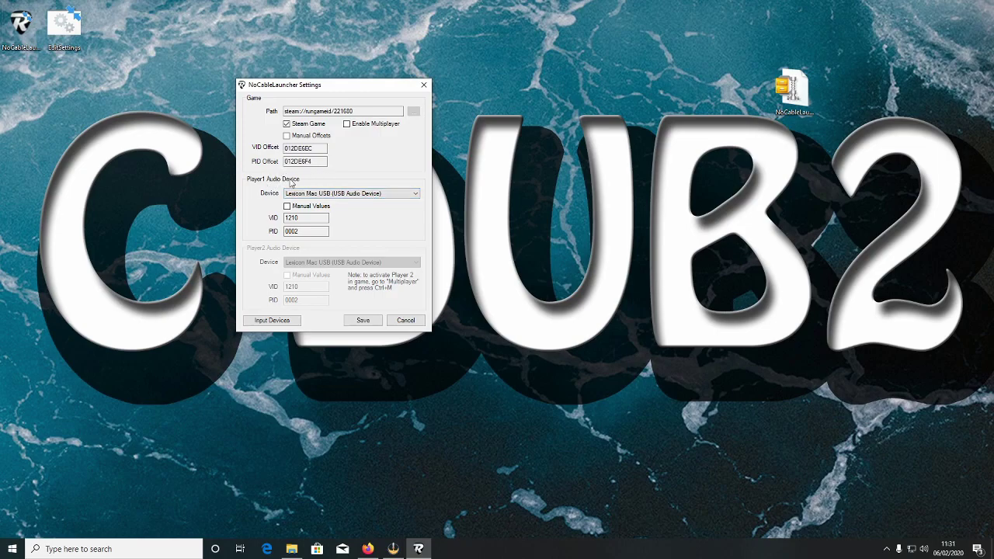
left_click(387, 197)
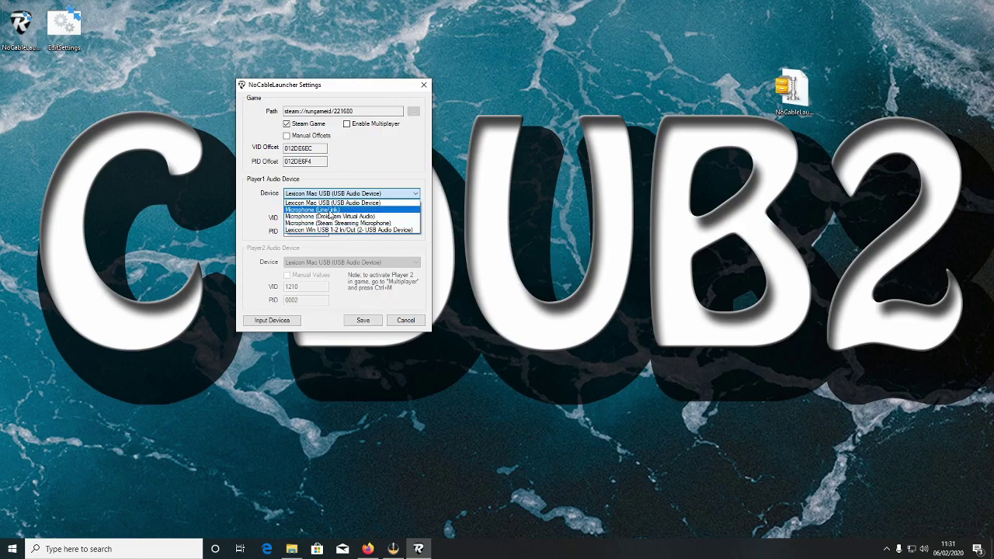
left_click(331, 210)
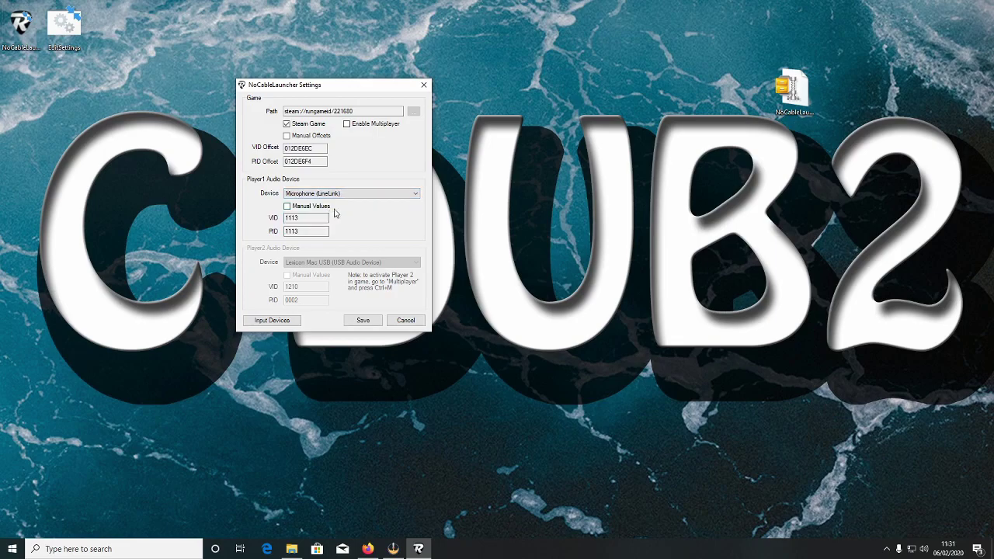
Allow applications to take exclusive control of the default Speakers (High Definition Audio Device)
left_click(283, 321)
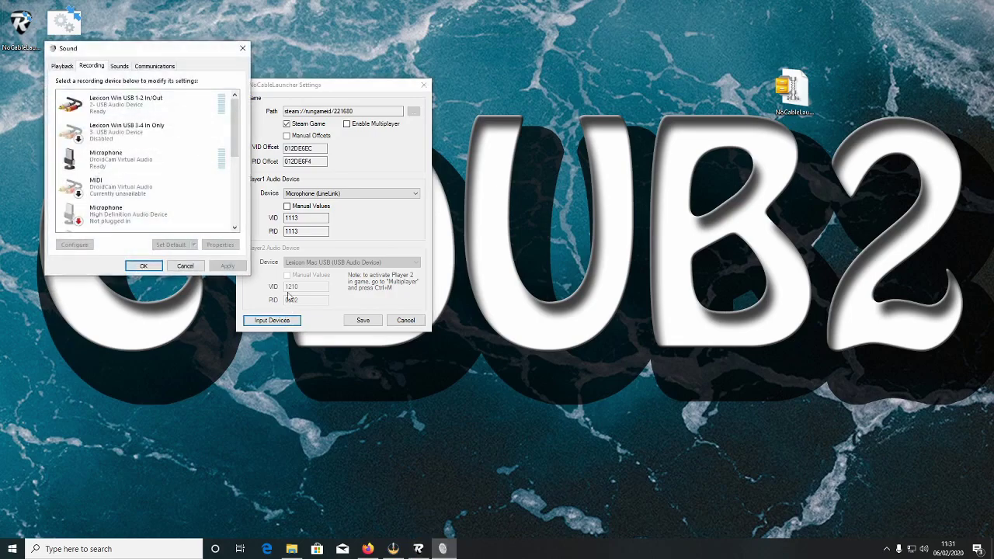
left_click(60, 68)
scroll(129, 167, "down", 2)
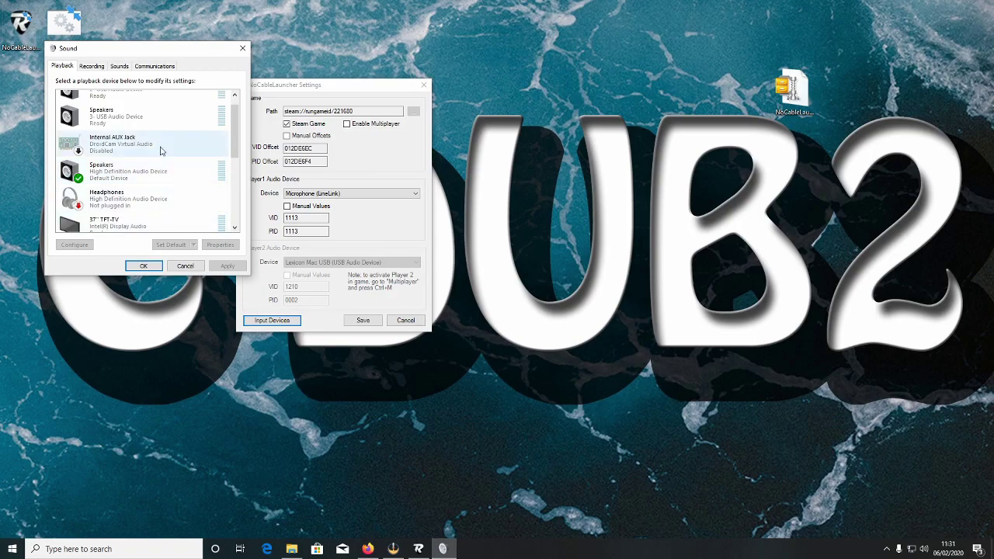
scroll(128, 174, "down", 1)
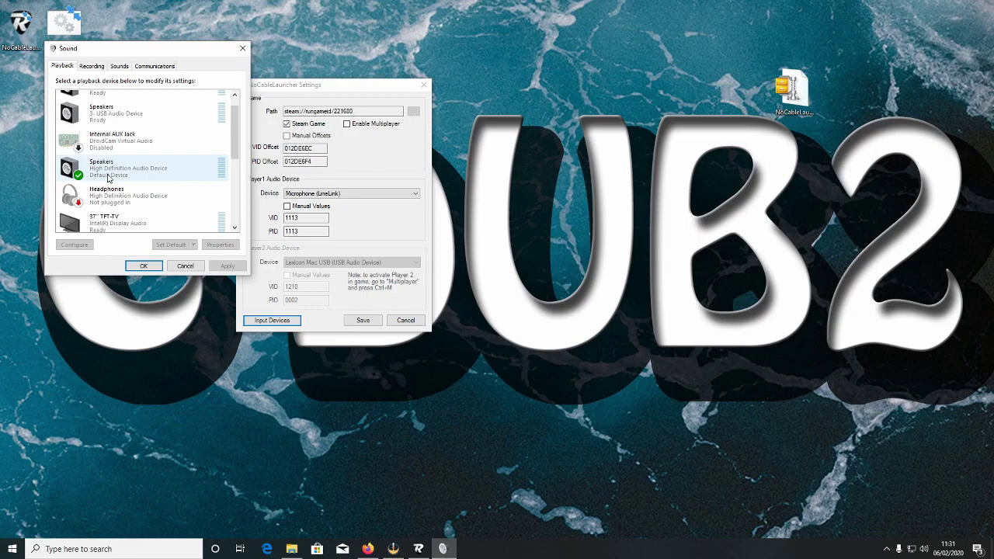
left_click(210, 167)
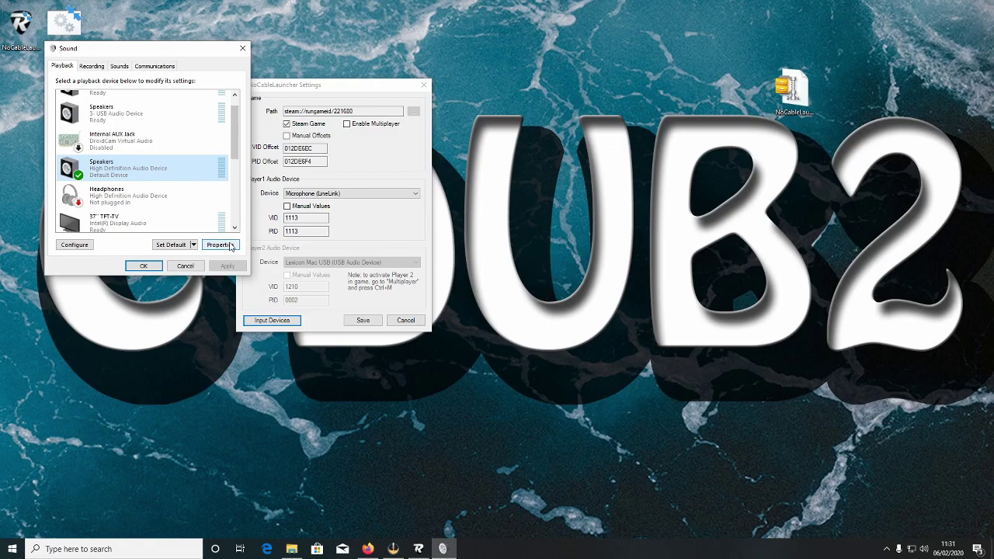
left_click(220, 244)
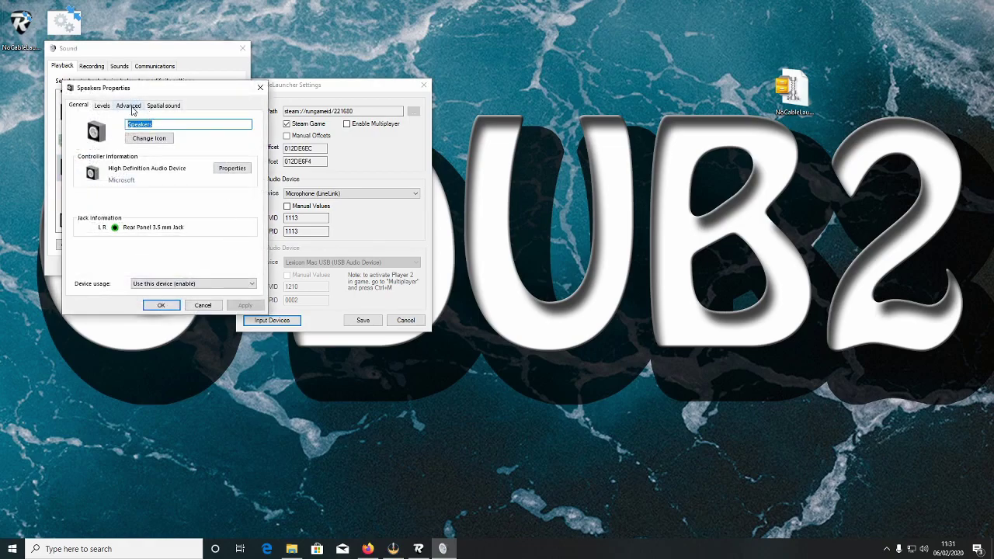
left_click(131, 106)
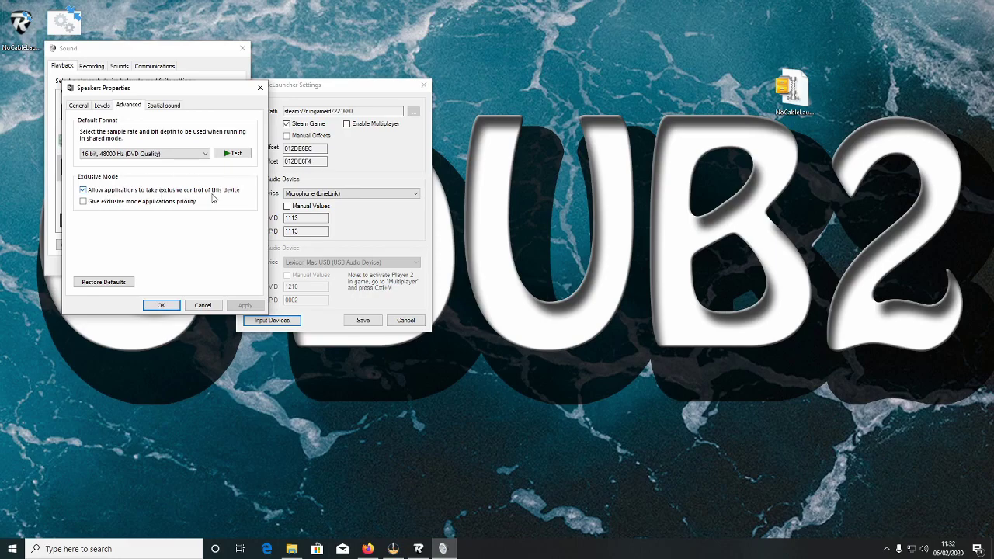
left_click(83, 191)
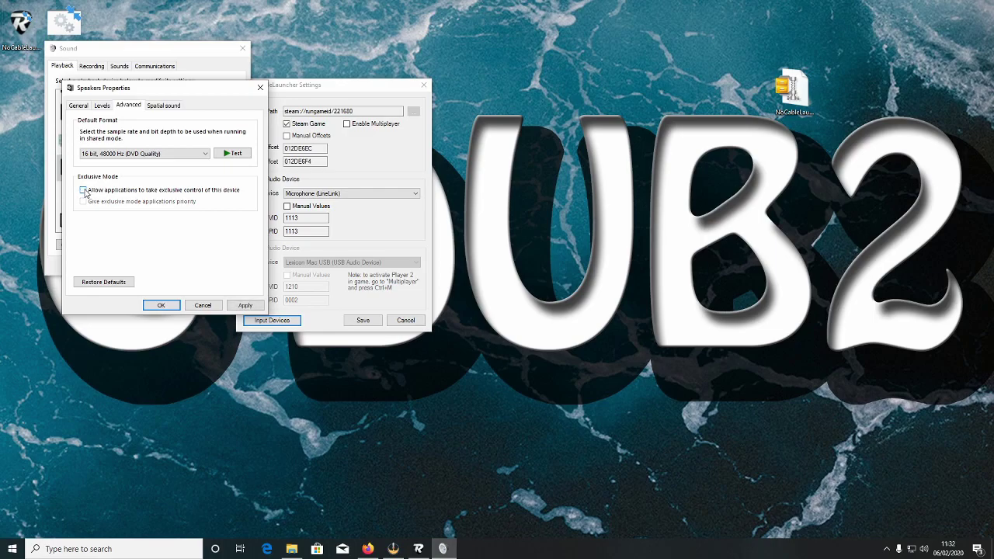
left_click(84, 191)
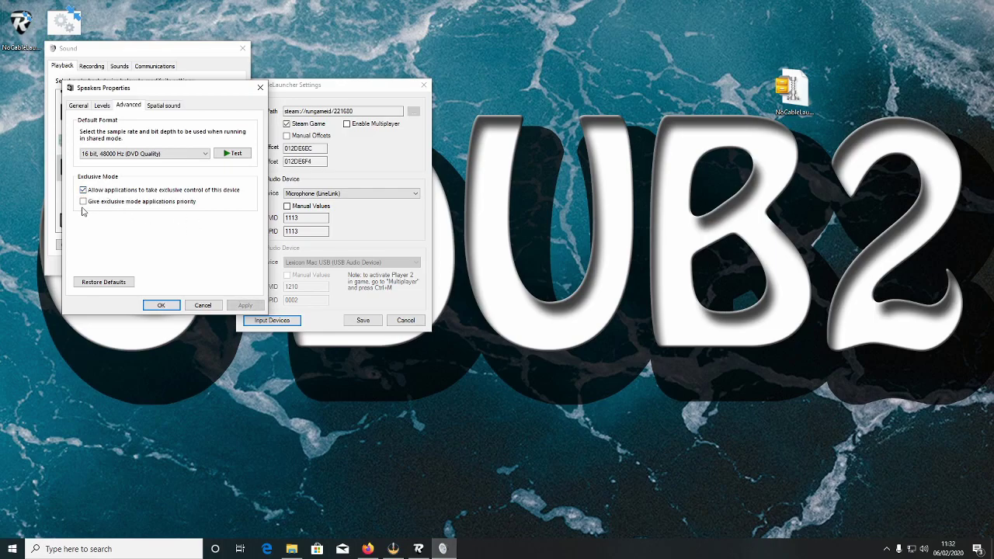
left_click(160, 305)
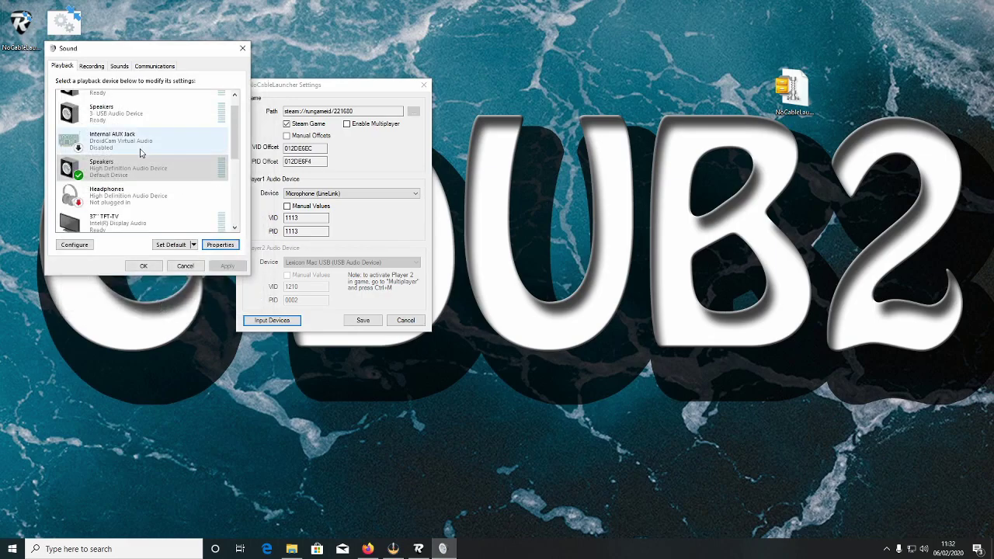
Enable exclusive control and exclusive-app priority for Microphone (LineLink), then close Sound settings
left_click(92, 67)
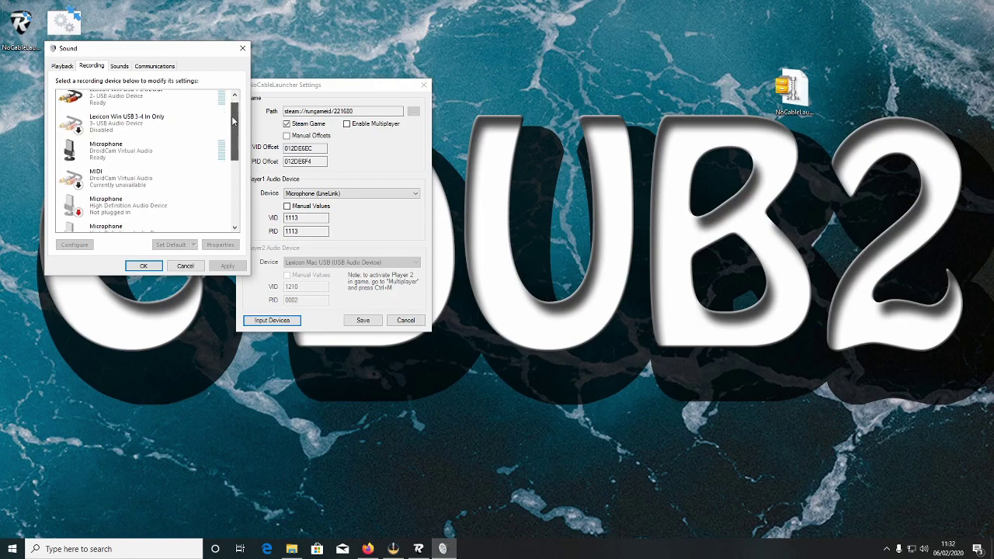
left_click_drag(233, 120, 237, 185)
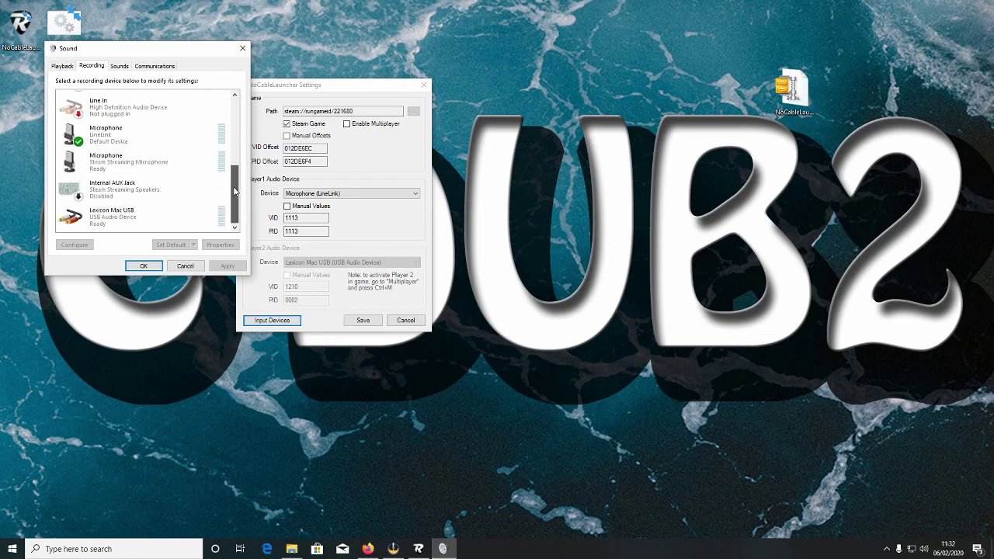
left_click(126, 140)
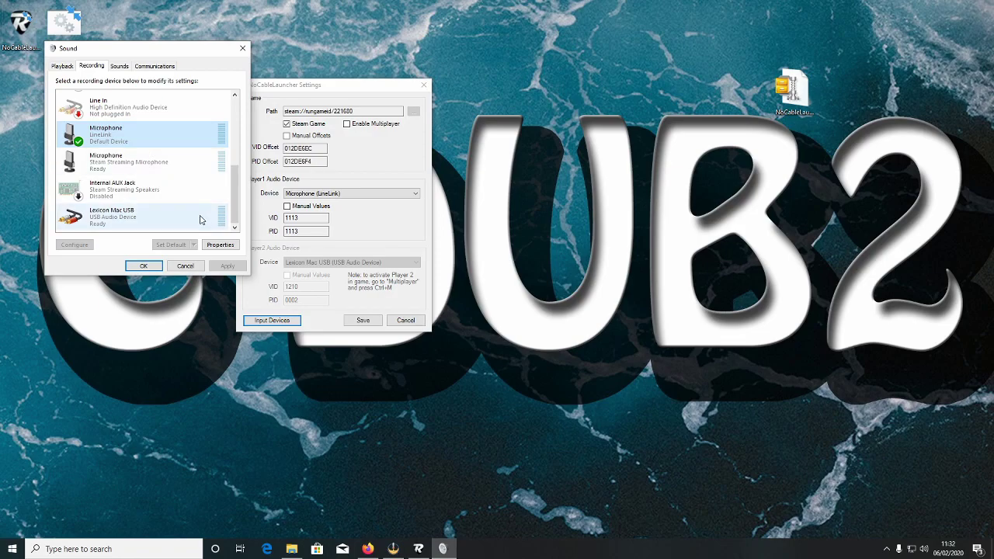
left_click(220, 245)
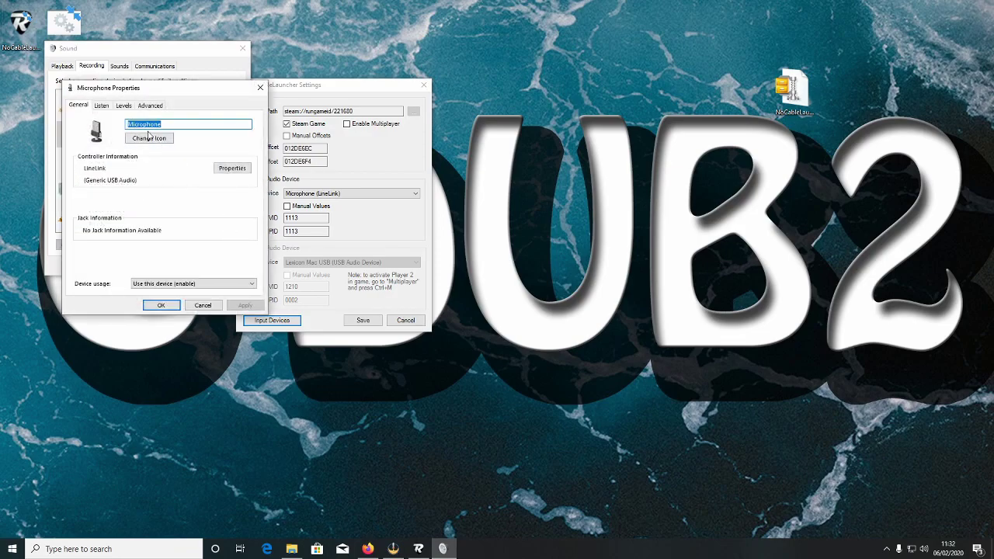
left_click(149, 105)
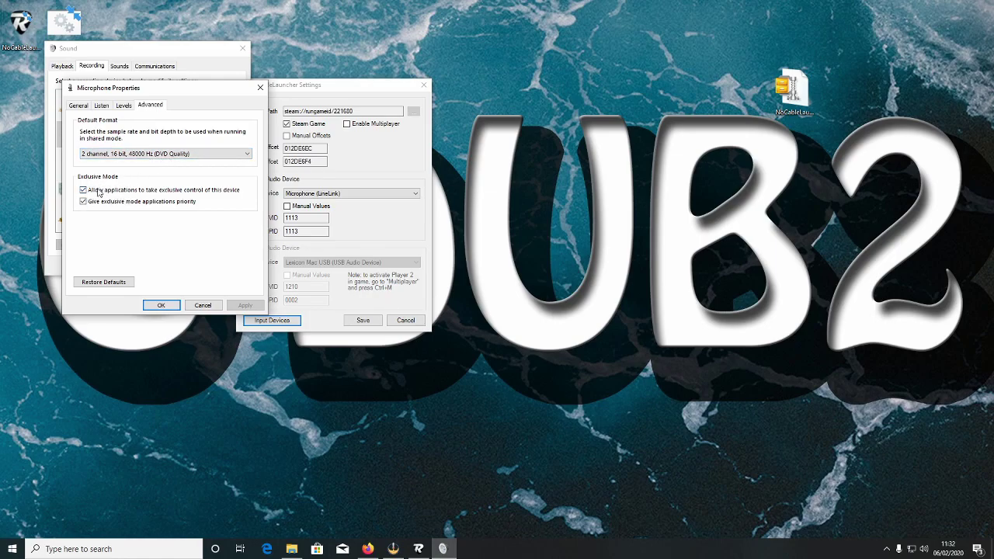
left_click(97, 191)
left_click(84, 192)
left_click(84, 201)
left_click(162, 305)
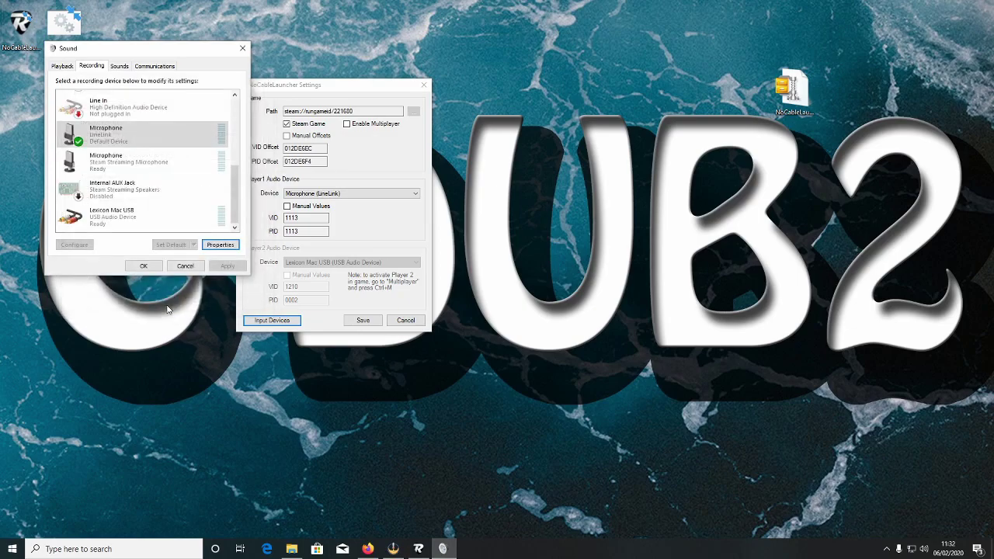
left_click(142, 266)
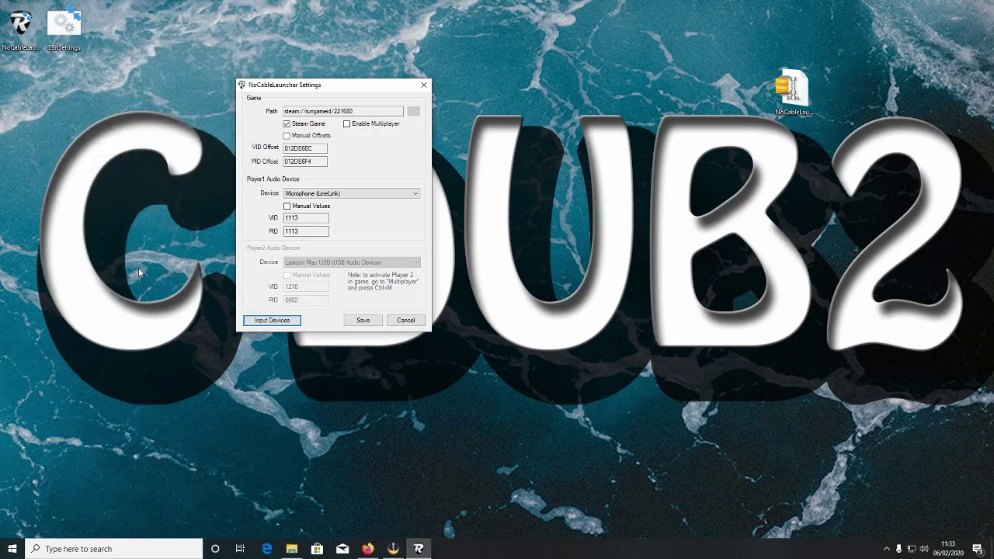
Save the NoCableLauncher settings and place the launcher icon below the Settings icon
left_click(358, 323)
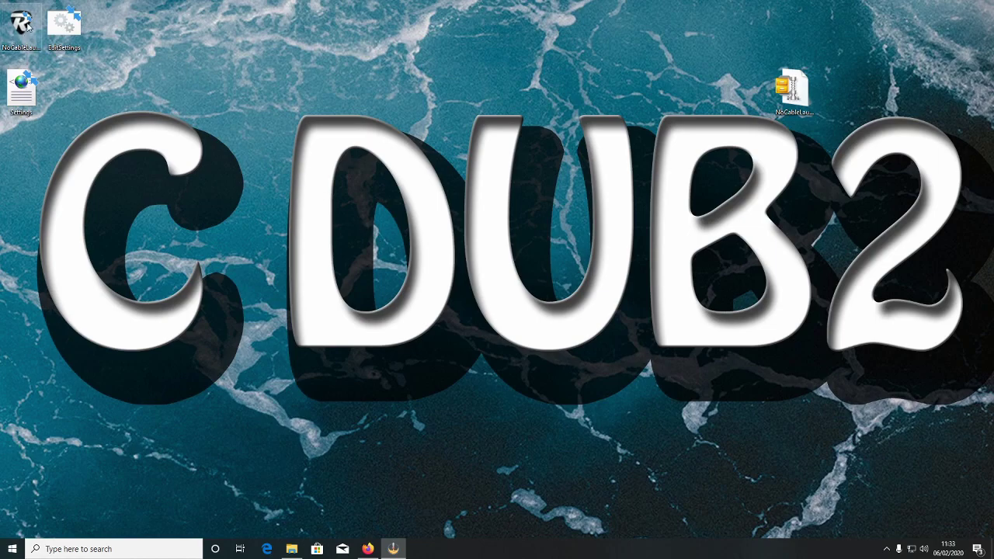
left_click_drag(23, 28, 72, 93)
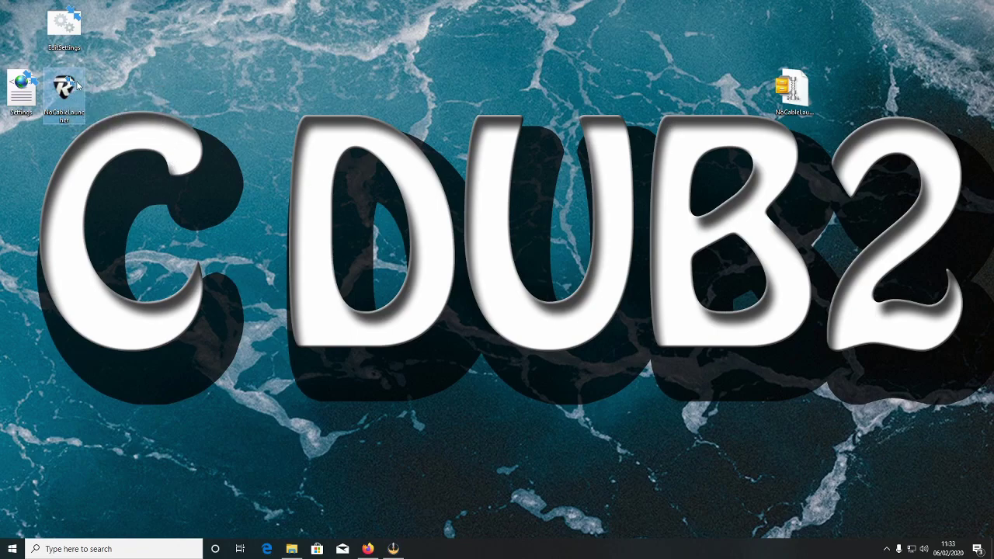
mouse_move(64, 92)
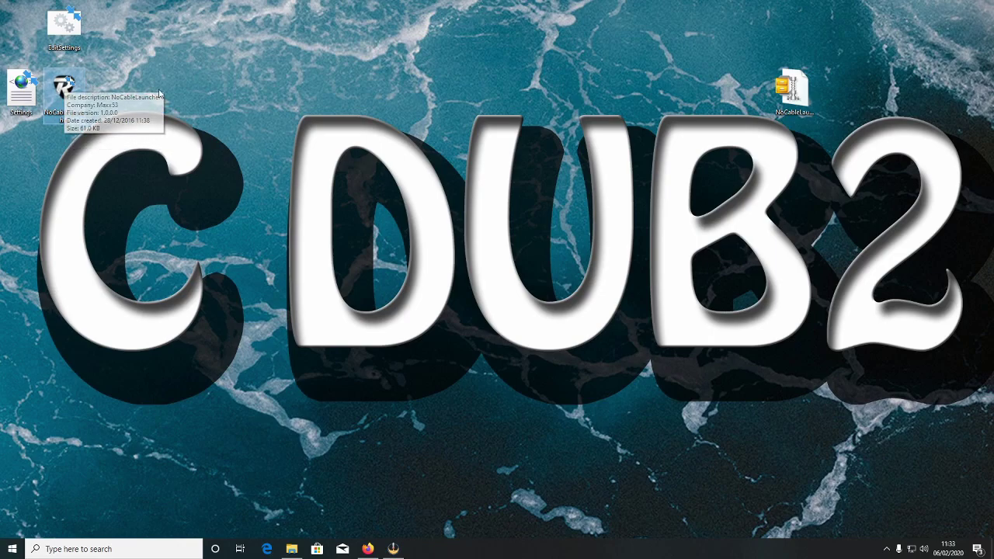
Launch Rocksmith 2014 Remastered via NoCableLauncher and get past the title screen
double_click(63, 89)
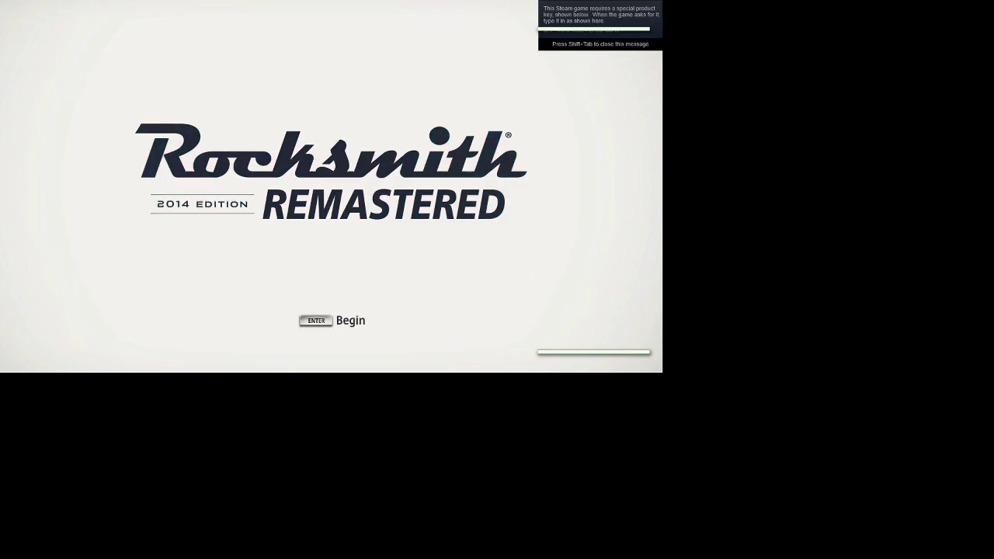
key("Return")
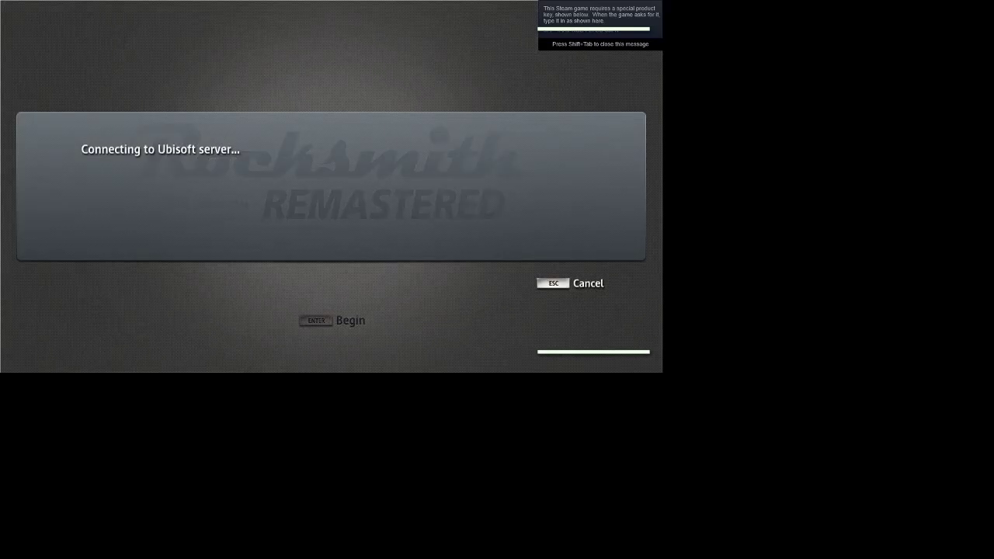